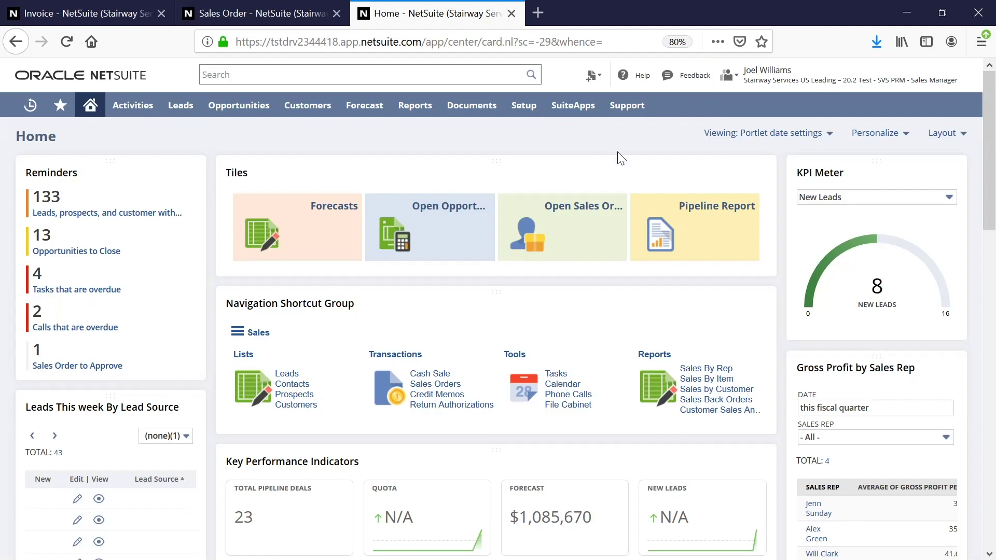
Open the pending Abbott Inc. sales order, check its For Invoice Grouping setting, and approve the order.
click(97, 364)
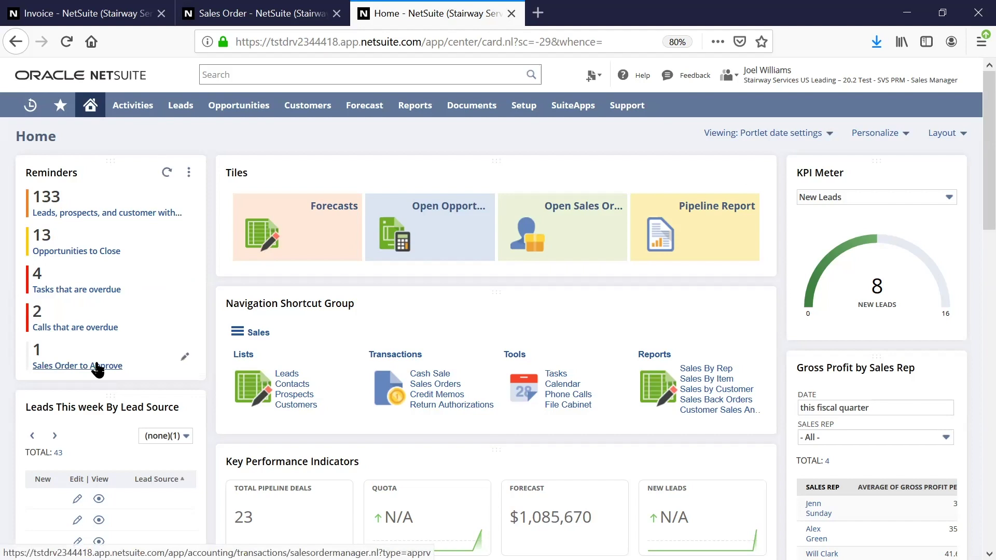
key(ctrl+shift+Tab)
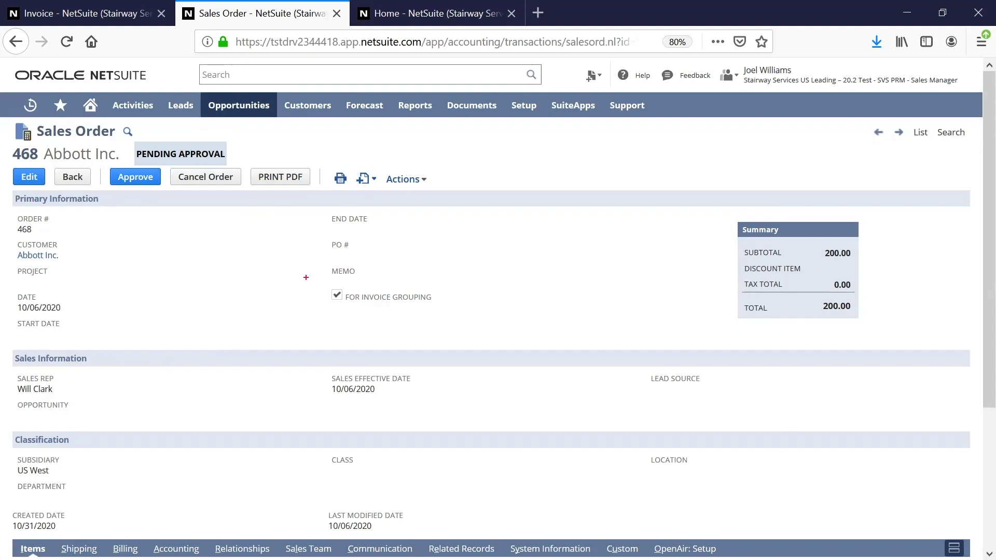
drag(318, 283, 436, 309)
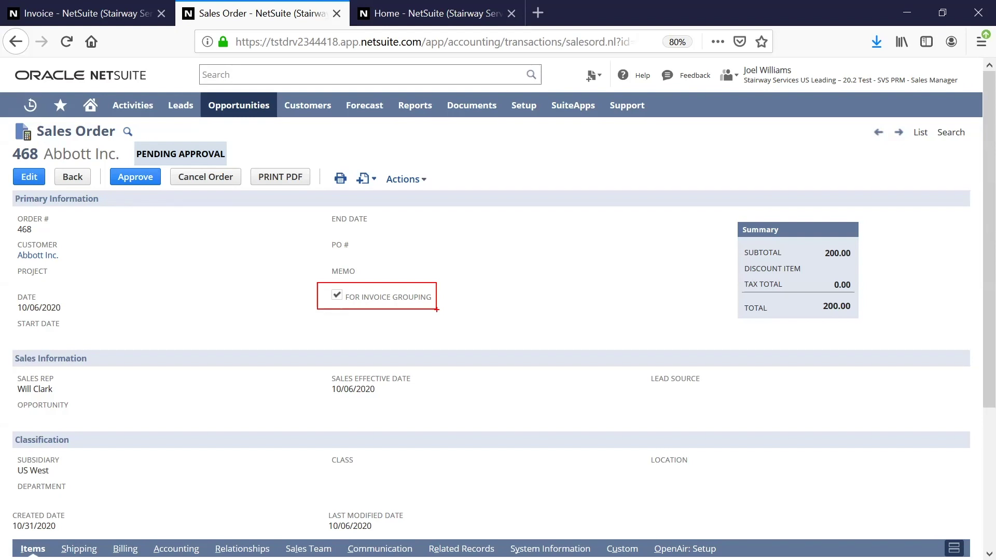
key(Escape)
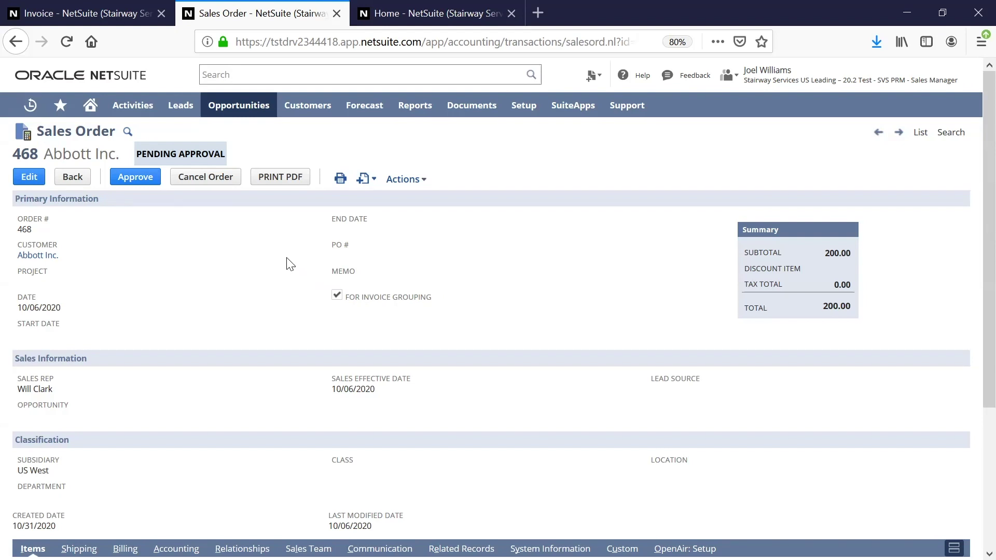
click(136, 179)
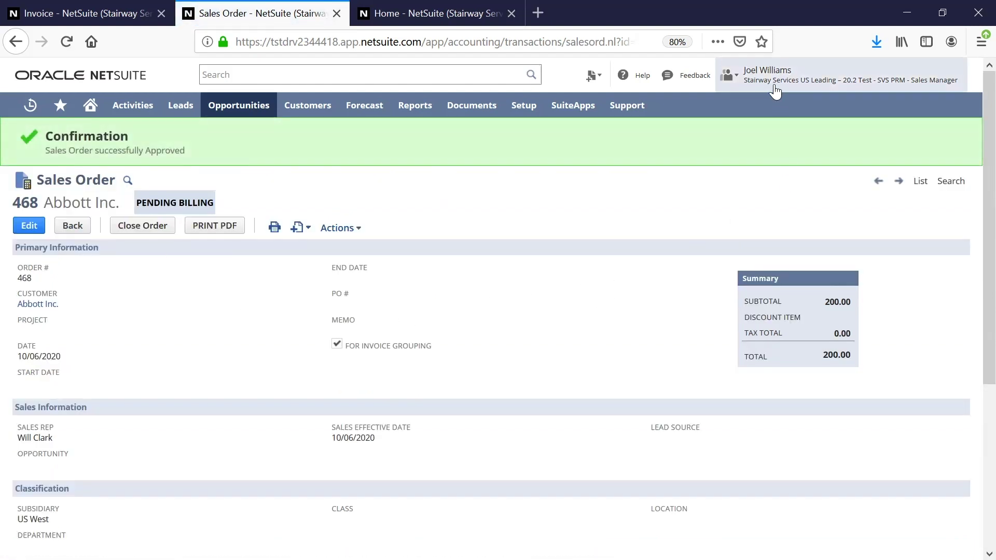
Switch to the SVS PRM - Accounts Receivable role and open the reminder's sales orders to invoice.
mouse_move(775, 88)
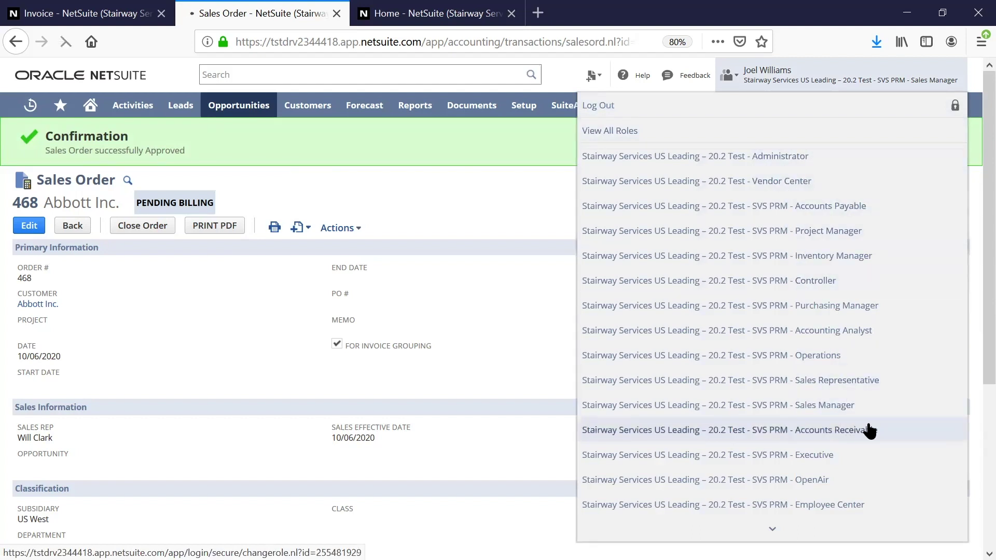
click(938, 432)
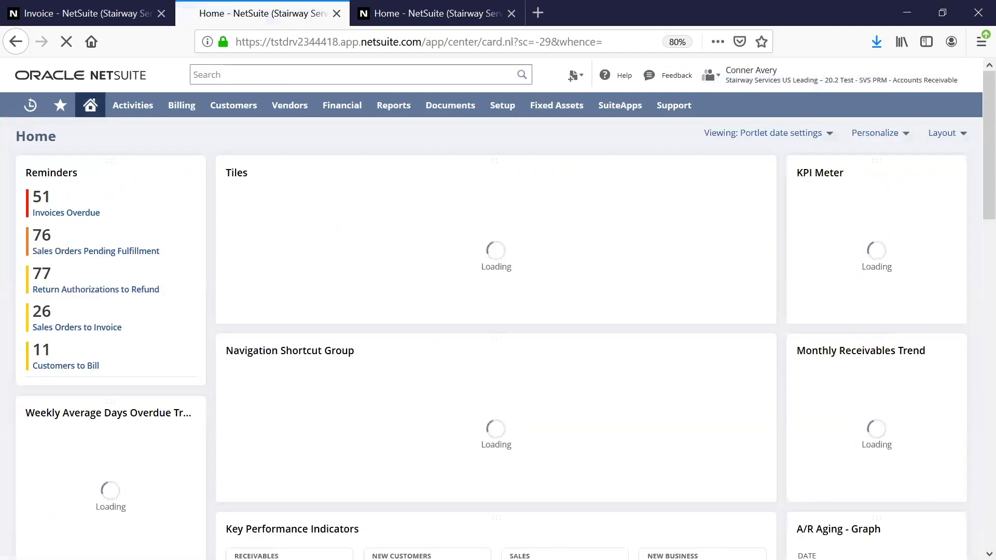
scroll(311, 345, down, 1)
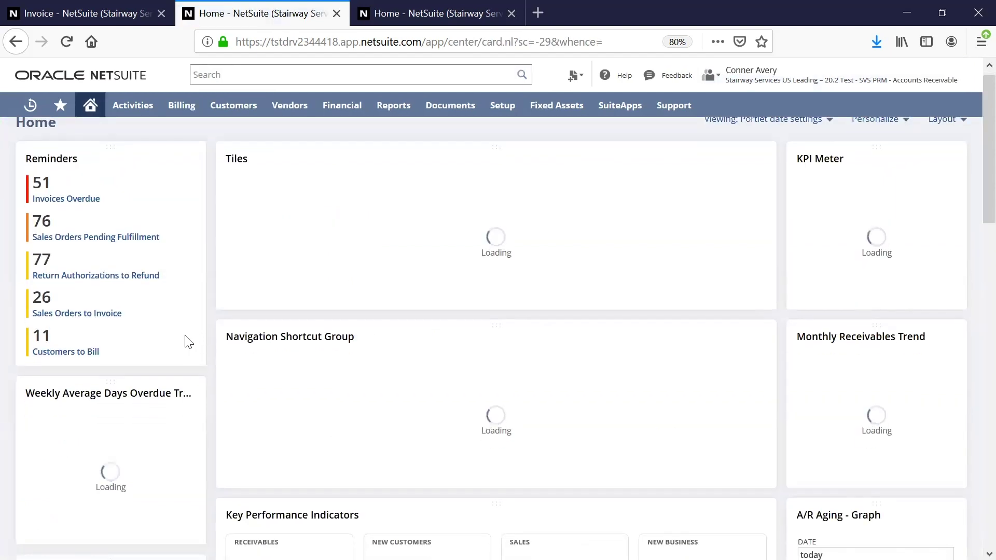
click(92, 303)
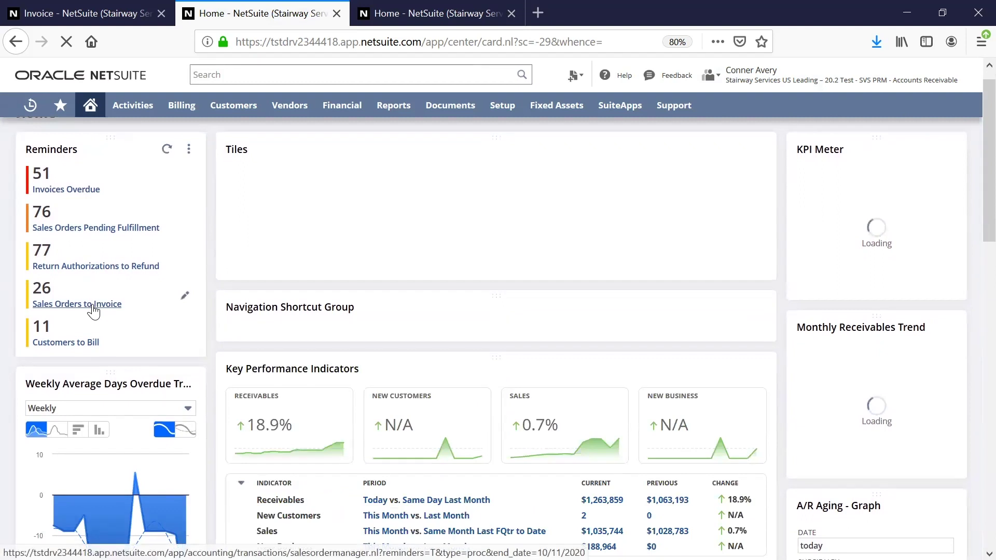
click(92, 305)
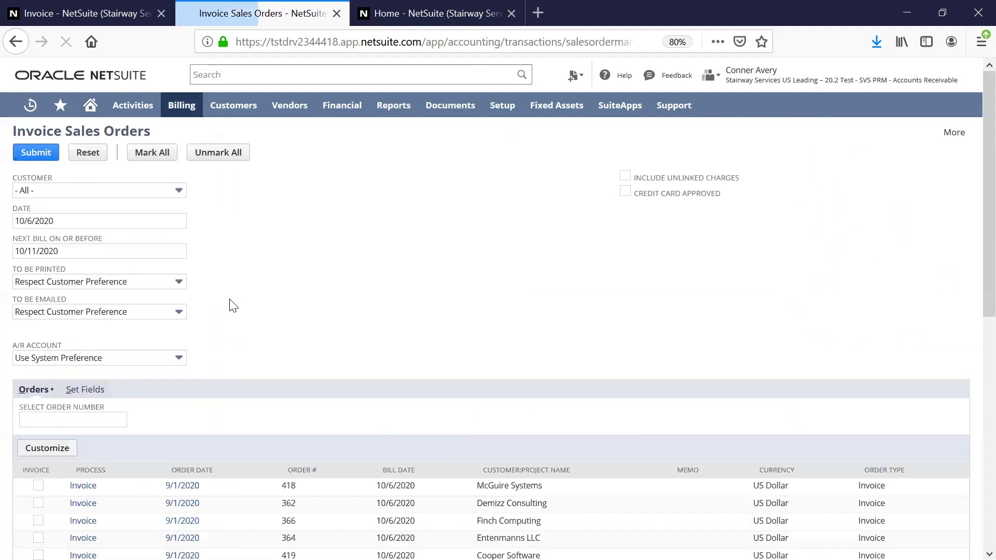
Create an invoice from the Abbott Inc. sales order dated 10/6/2020, check its For Invoice Grouping setting, and save it.
scroll(241, 304, down, 8)
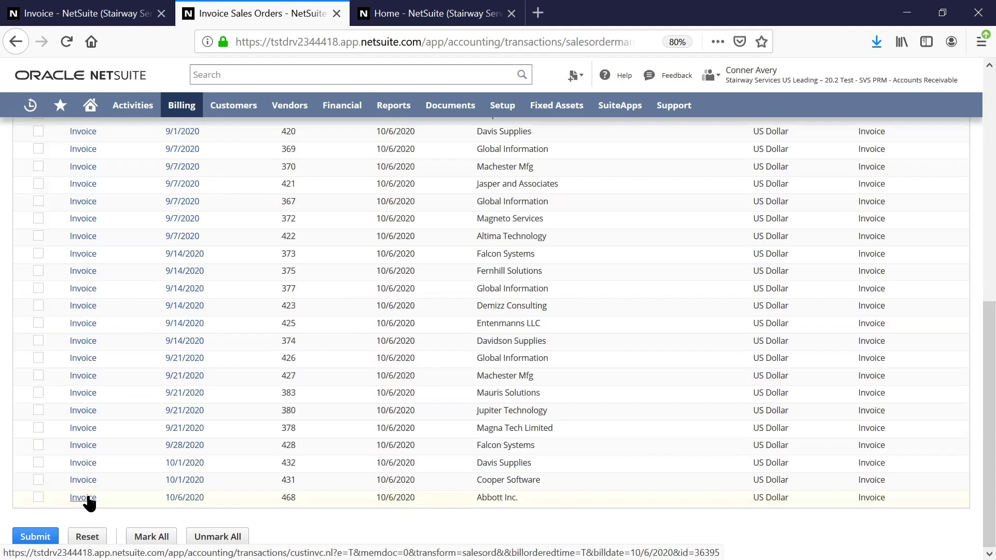
click(87, 498)
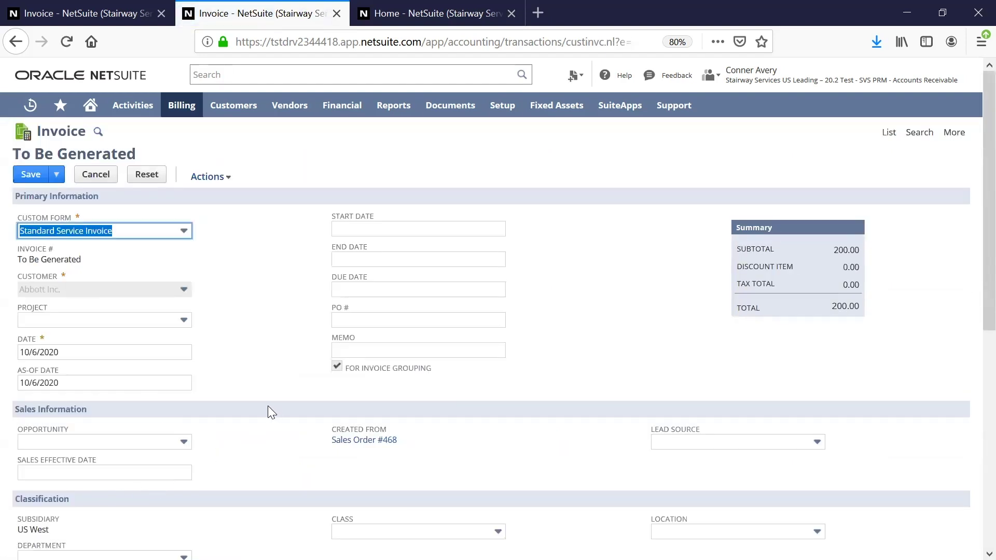
drag(319, 355, 441, 380)
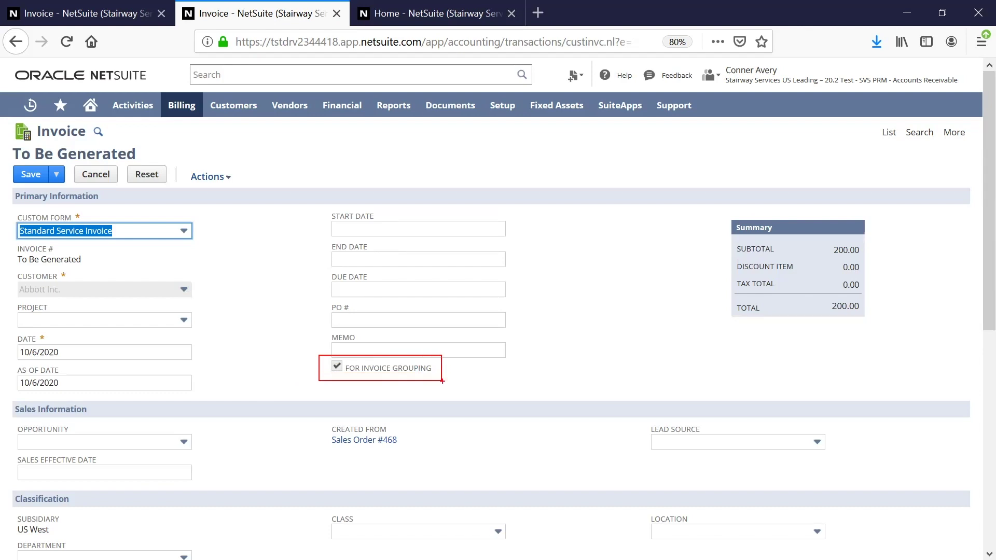
key(Escape)
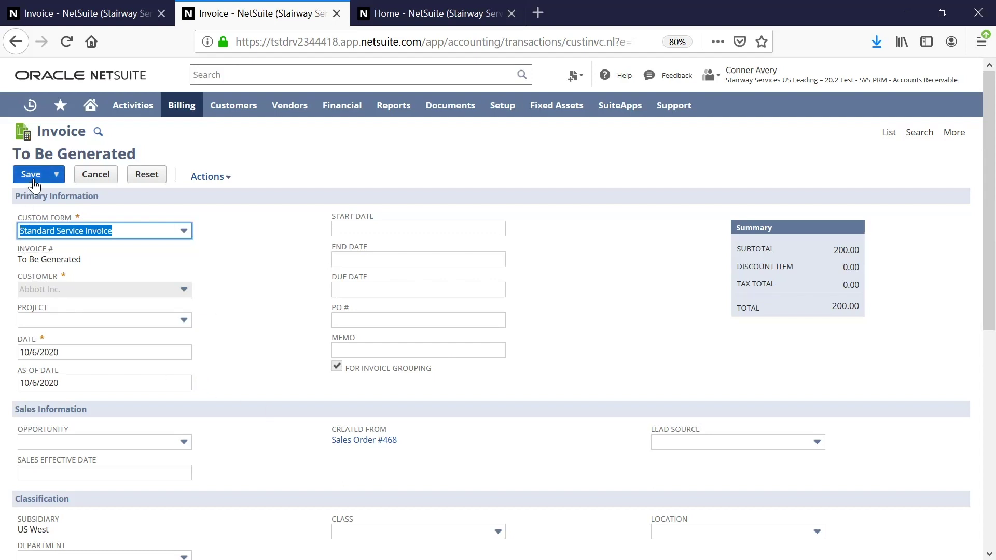
click(31, 175)
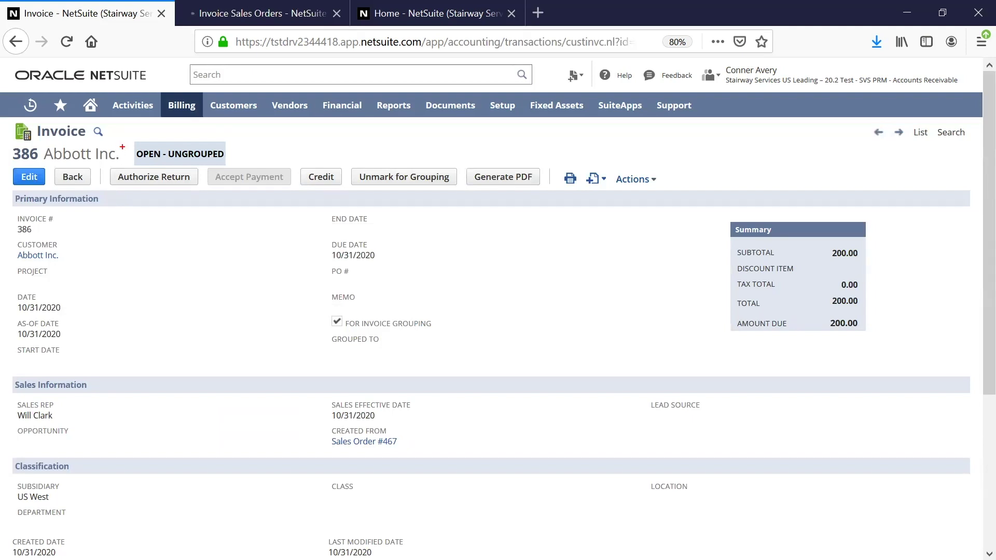
Check the grouping status and the Unmark for Grouping option on the Abbott Inc. invoice.
drag(129, 140, 228, 167)
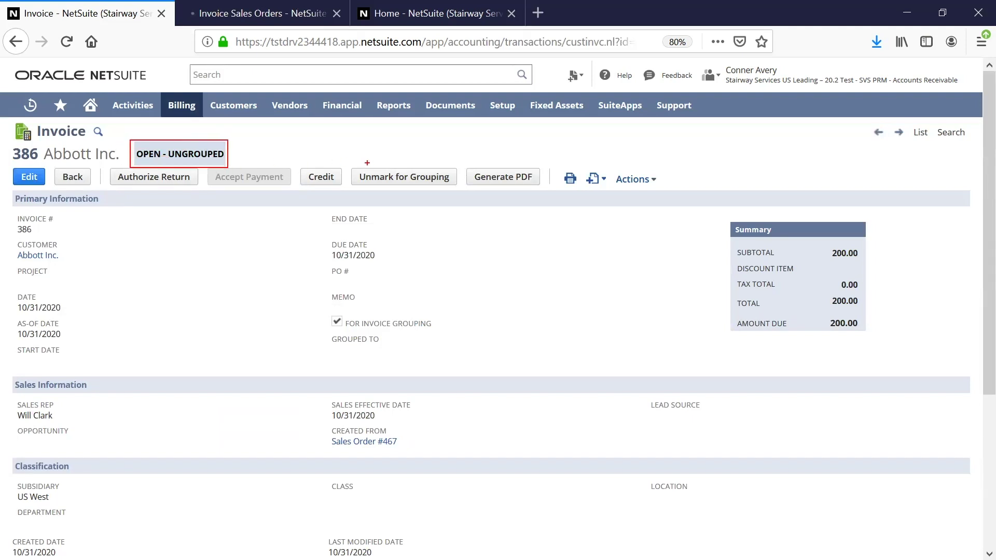
drag(347, 163, 459, 188)
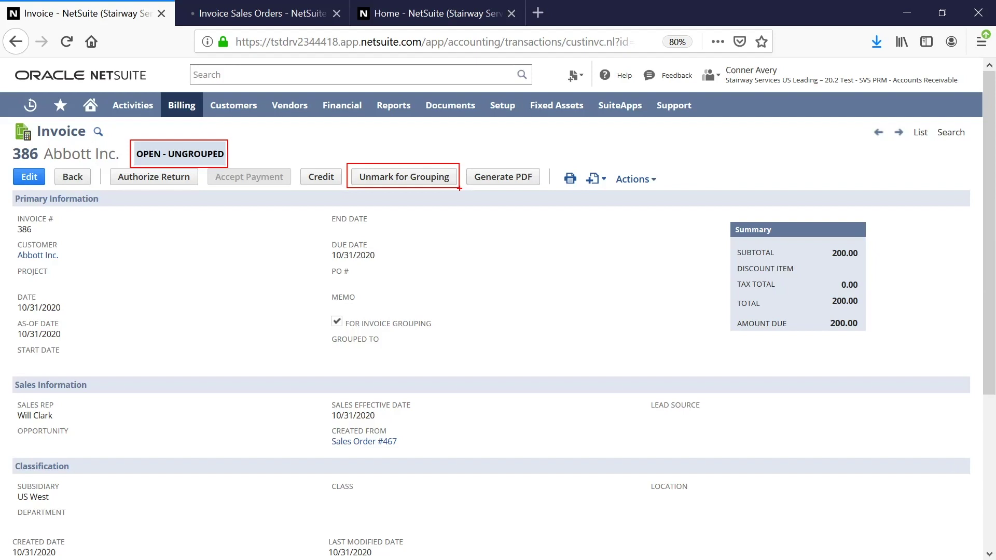
key(Escape)
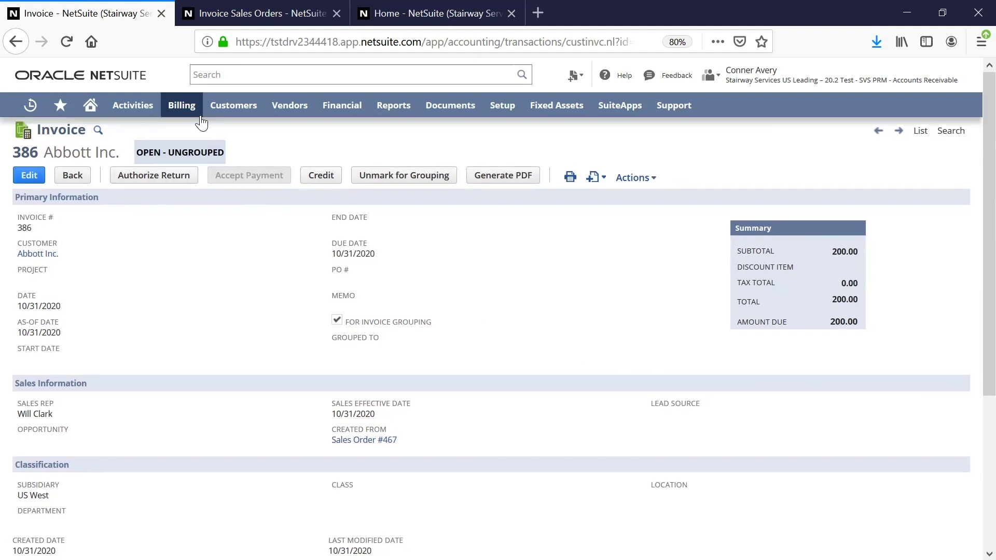
Open the Group Invoices page for sales billing and check its customer and invoice date filters.
mouse_move(179, 108)
mouse_move(184, 183)
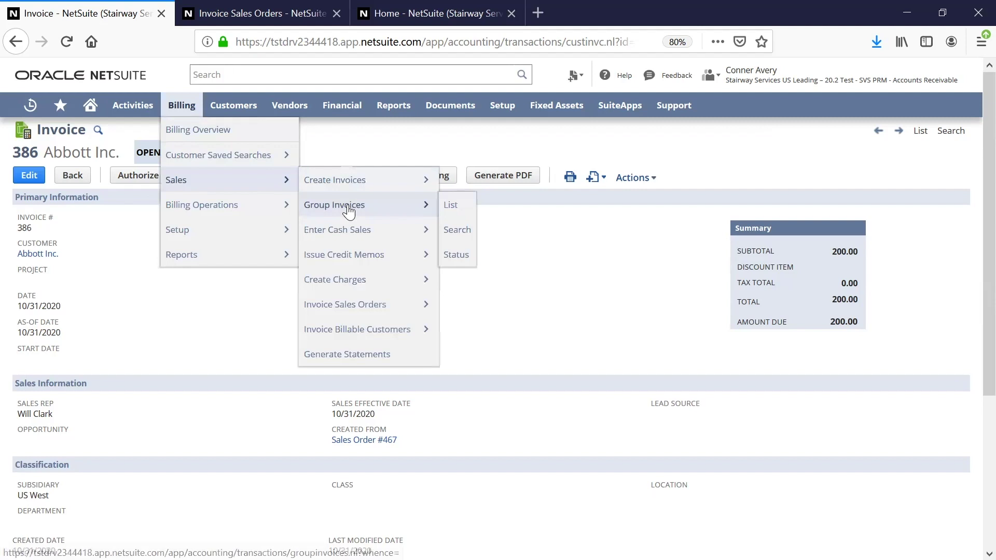
click(348, 211)
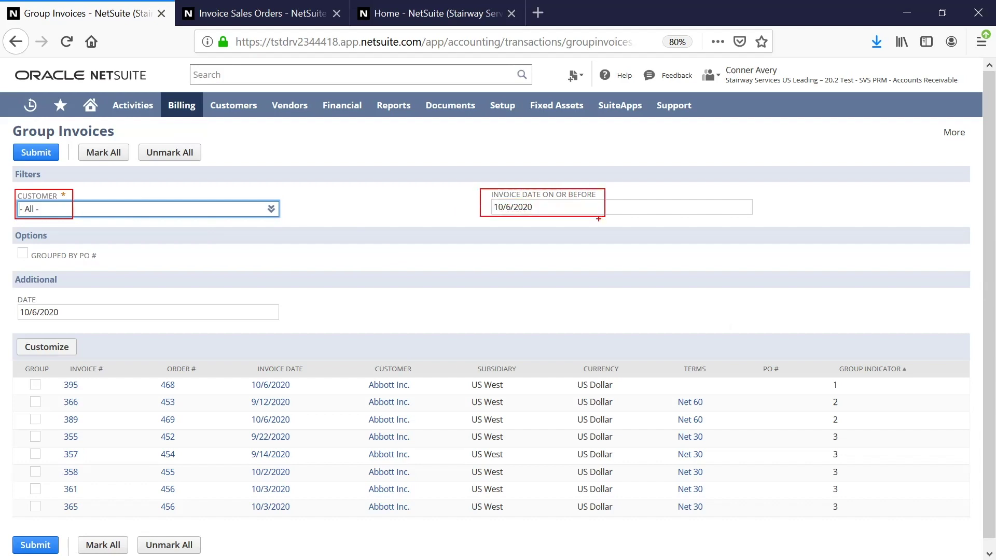
key(Escape)
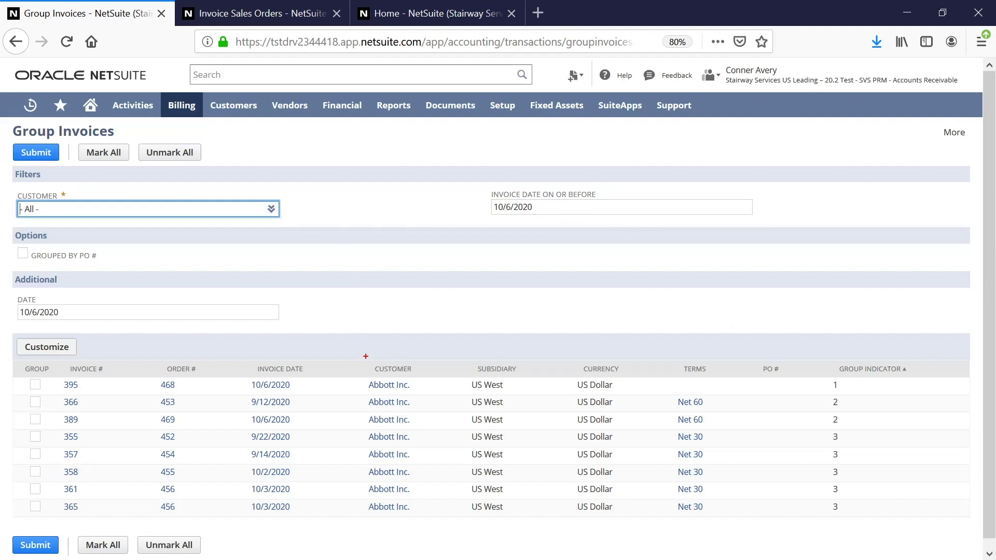
Review the customer, subsidiary, currency, terms and PO # grouping criteria and the Grouped by PO # option.
mouse_move(366, 359)
mouse_down()
mouse_move(464, 380)
mouse_move(793, 379)
mouse_up()
drag(9, 246, 100, 268)
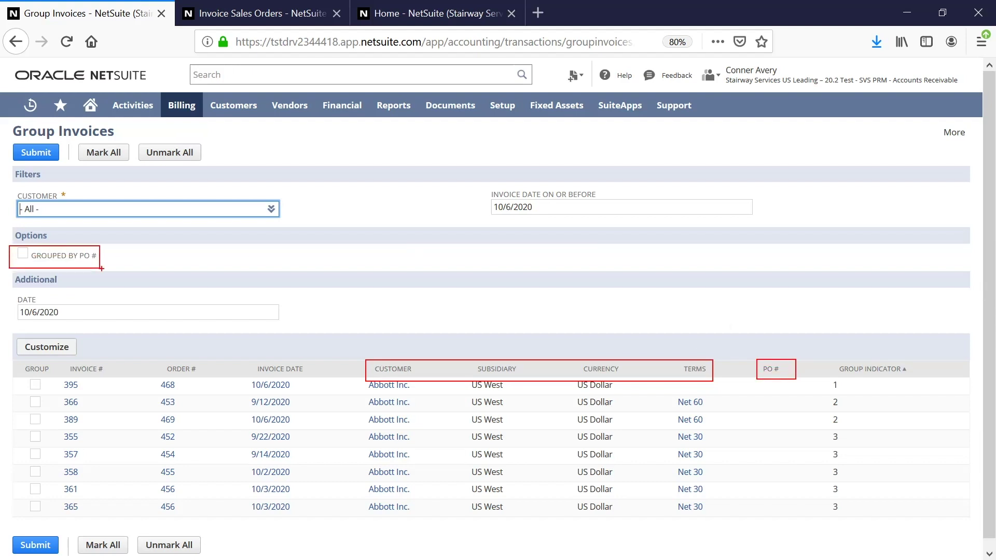
key(Escape)
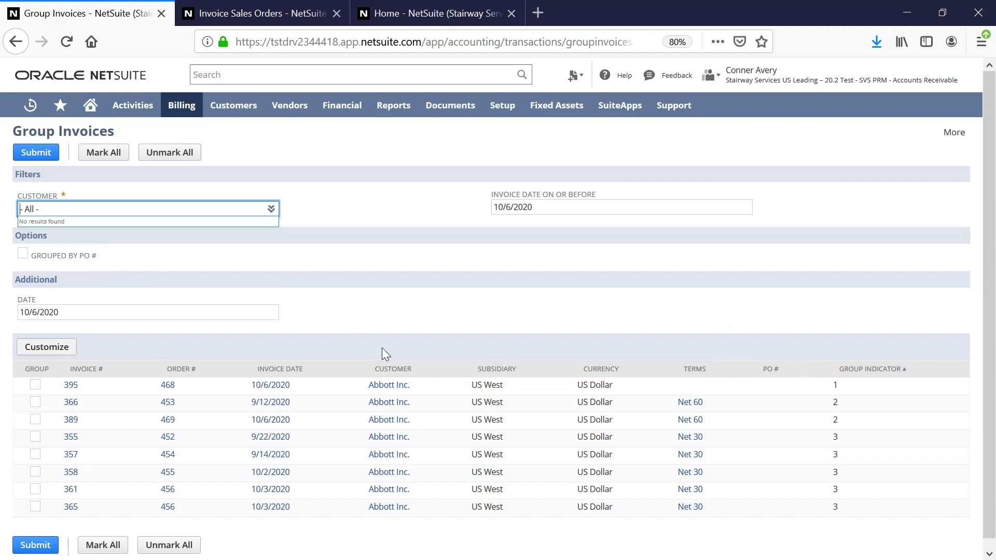
key(ctrl+2)
drag(74, 142, 136, 167)
key(Escape)
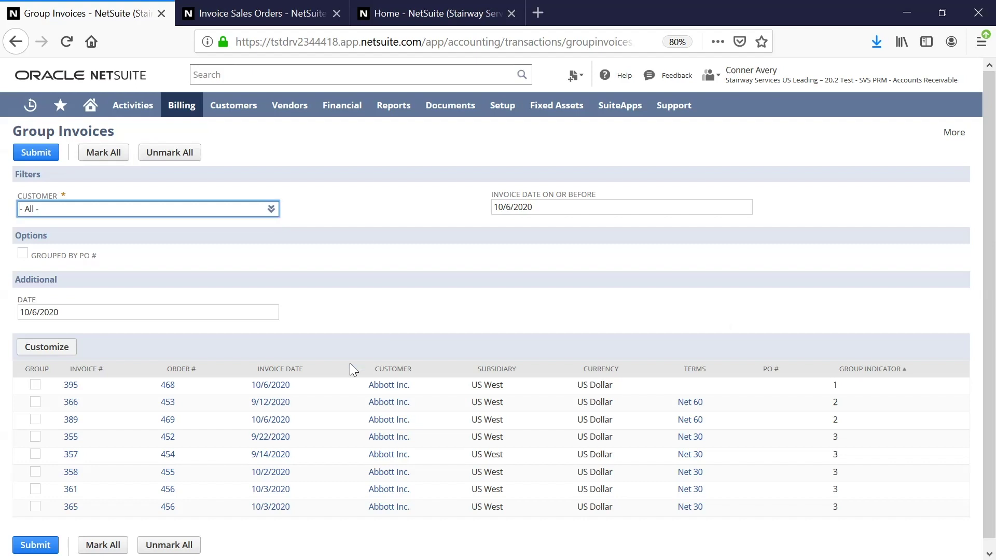
Select the two Abbott Inc. invoices with Net 60 terms and submit them for grouping.
click(35, 402)
click(35, 419)
click(35, 154)
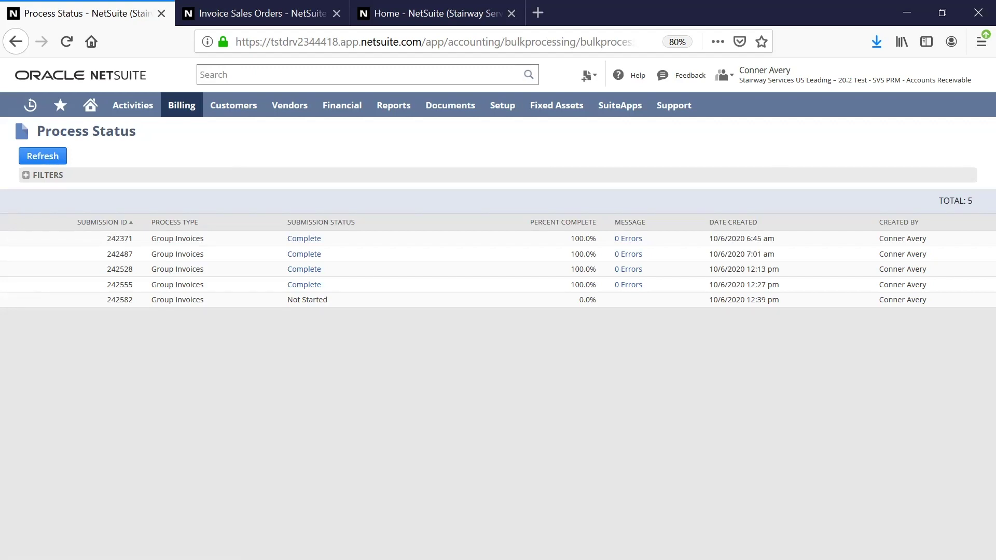
Refresh the process status, check the latest grouping submission for errors, and open its resulting invoice group record.
click(57, 158)
key(ctrl+2)
mouse_move(605, 296)
mouse_down()
mouse_move(648, 305)
mouse_move(605, 296)
mouse_up()
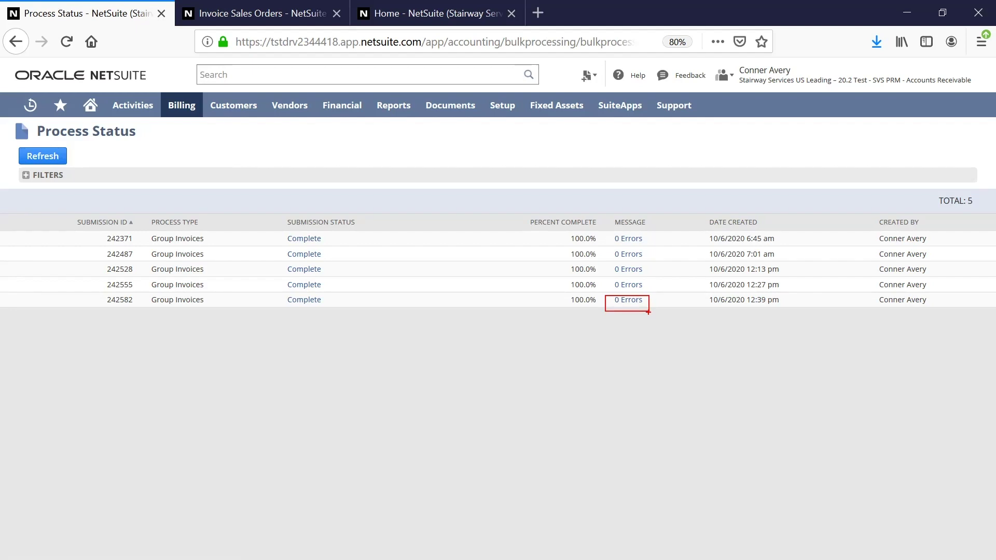
key(Escape)
click(312, 304)
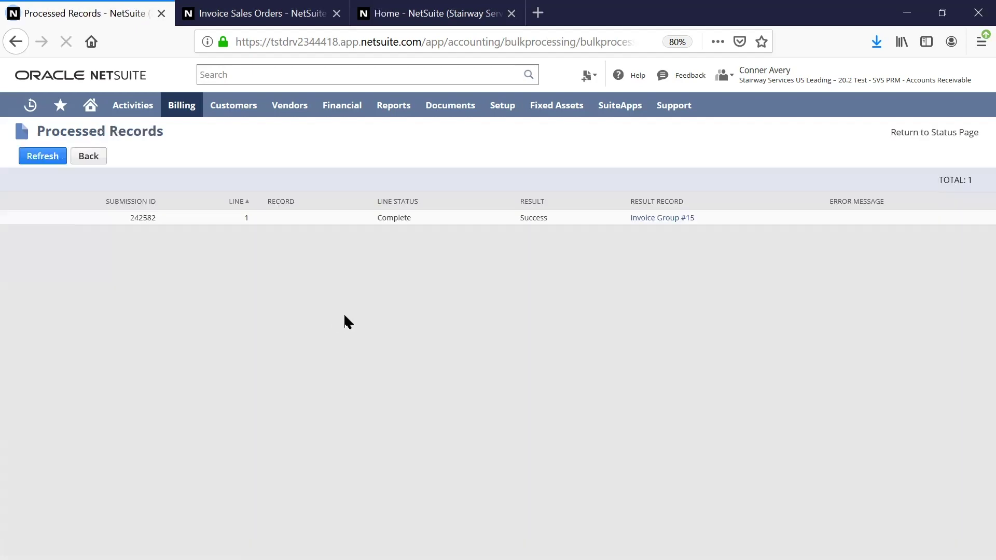
click(663, 218)
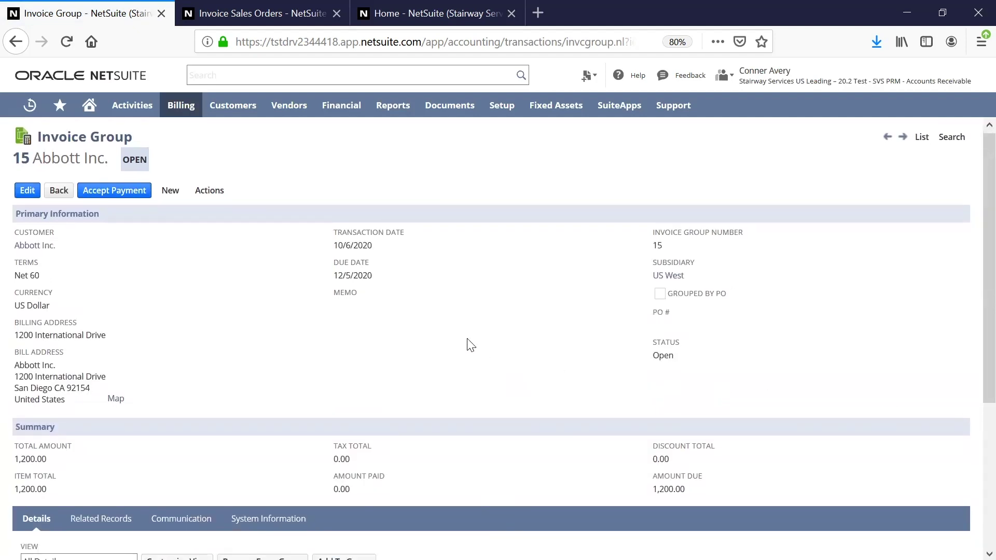
Review the invoices and line items in the invoice group's details.
scroll(376, 356, down, 4)
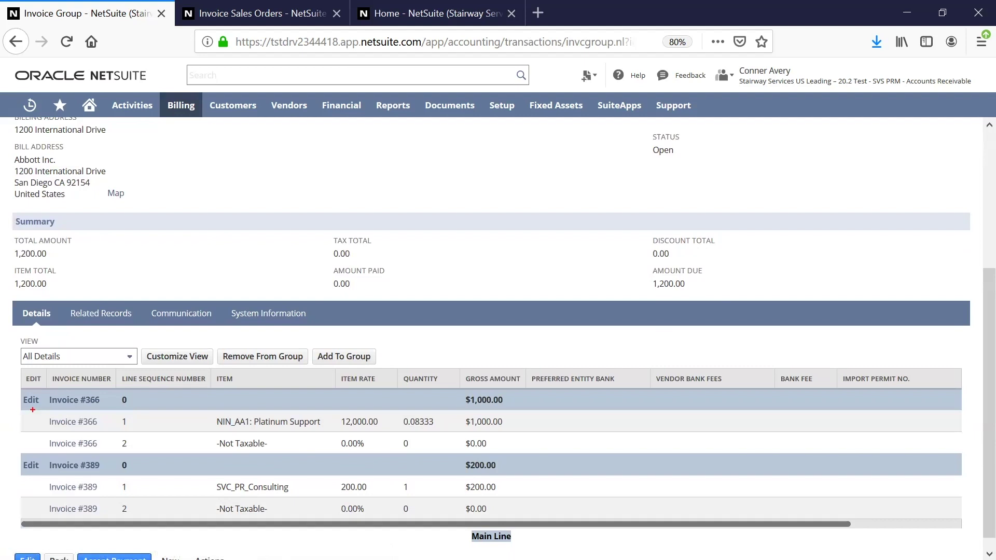
drag(44, 392, 102, 411)
key(Escape)
scroll(148, 371, up, 5)
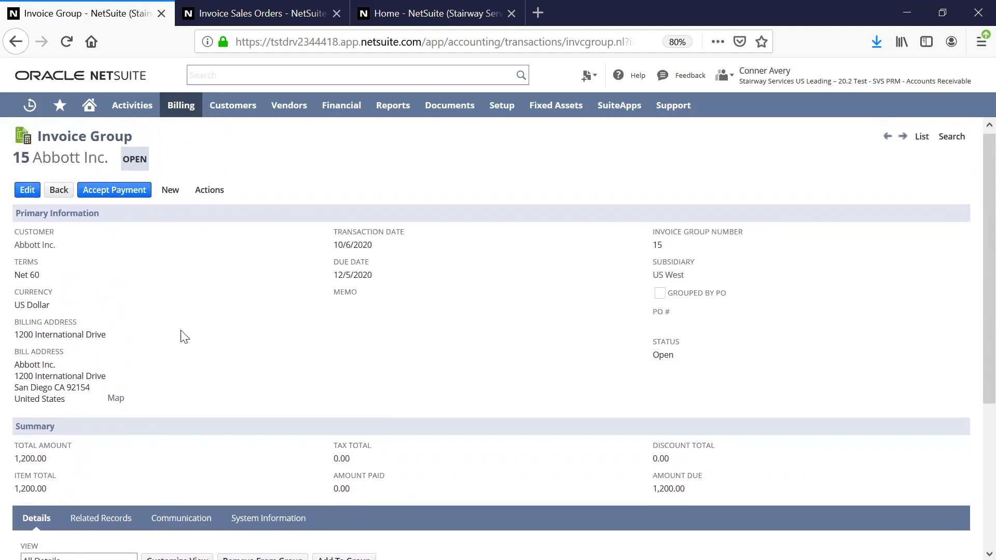
Print the Abbott Inc. invoice group to PDF and view its invoice group summary.
mouse_move(208, 197)
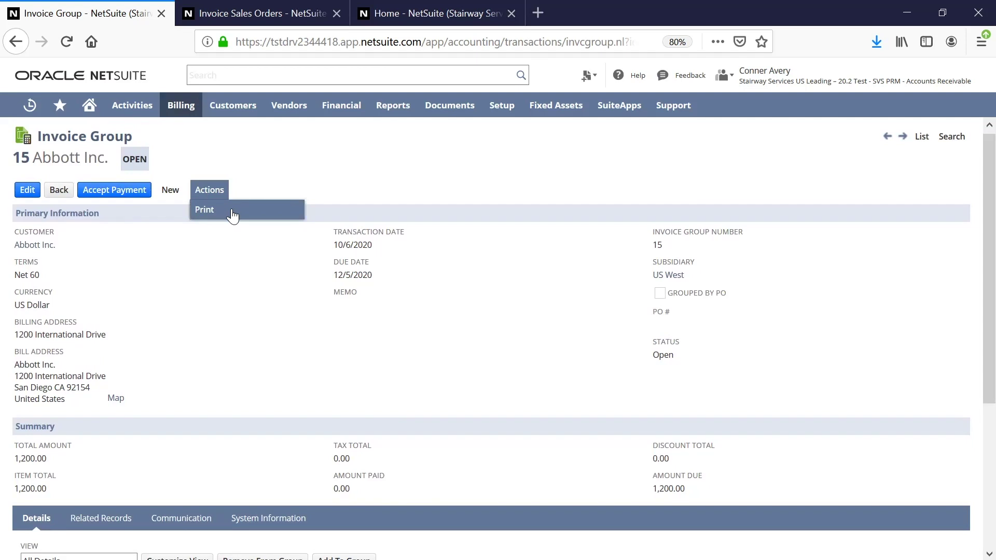
click(231, 210)
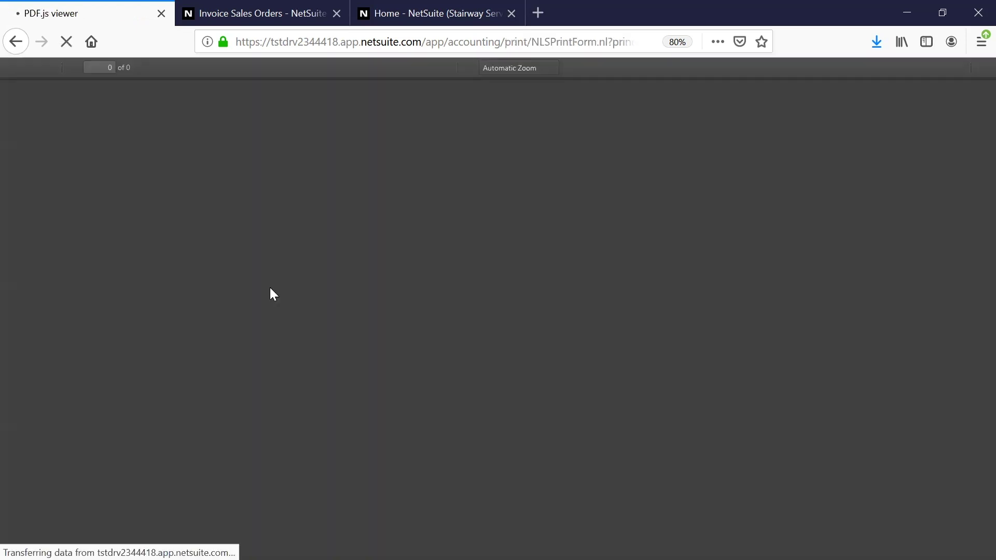
scroll(319, 313, down, 3)
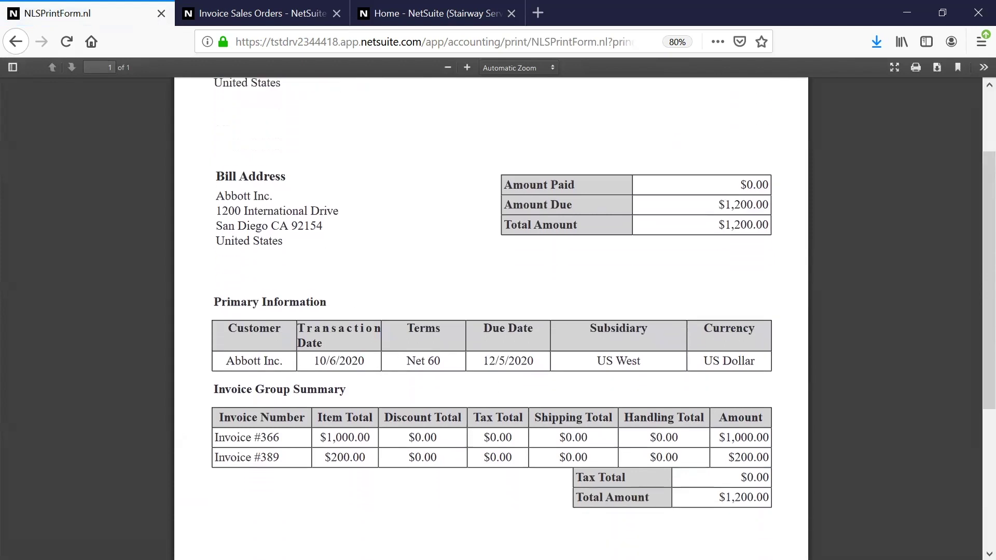